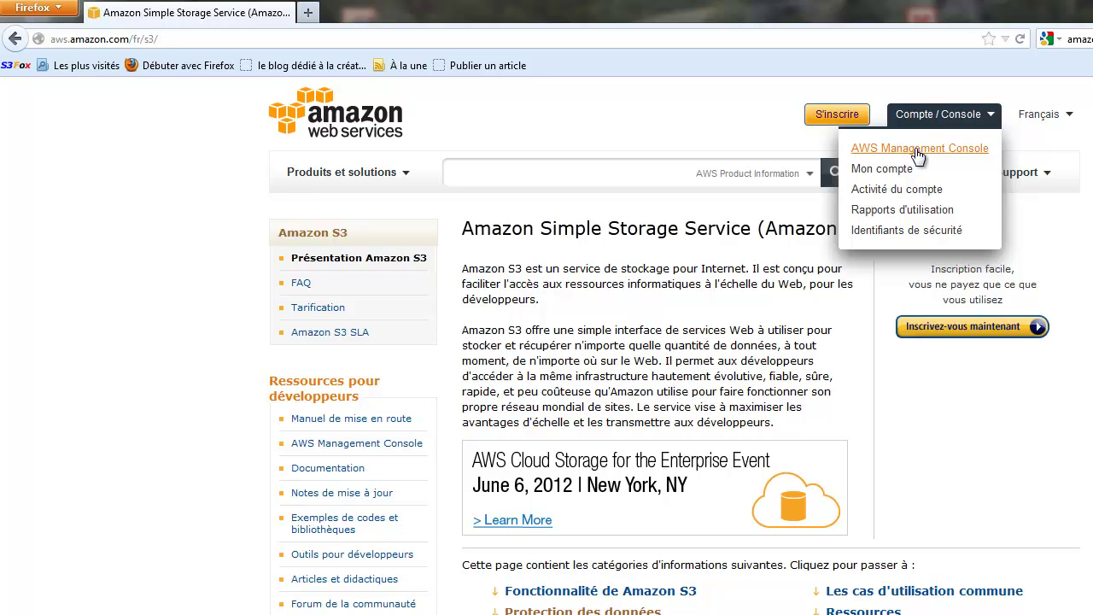
Request the AWS Management Console from the Amazon S3 overview page.
click(917, 152)
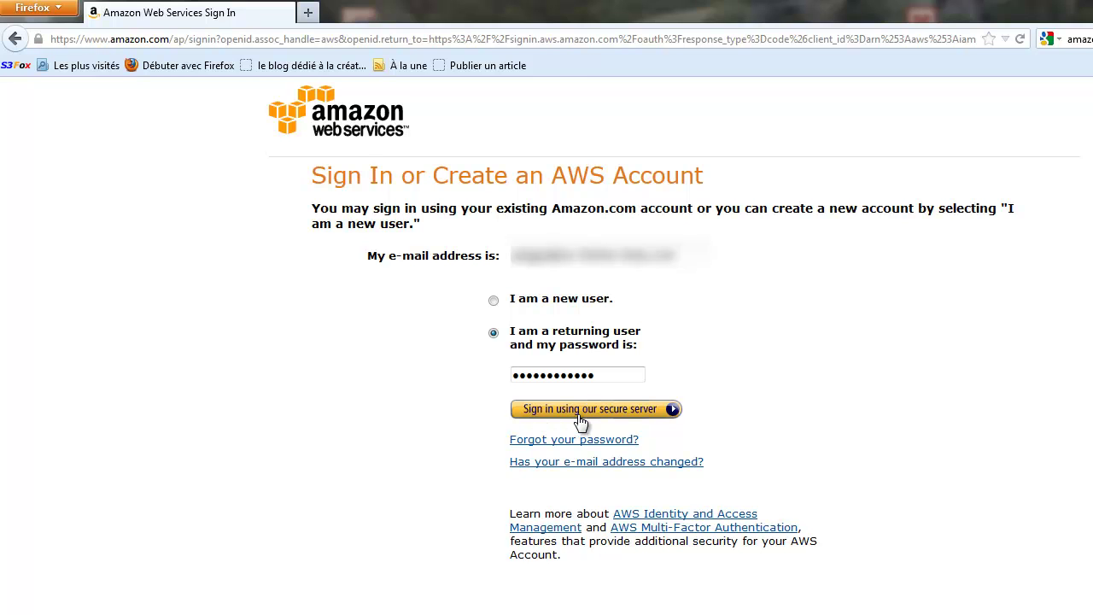
Sign in to the AWS account with the saved credentials.
click(581, 412)
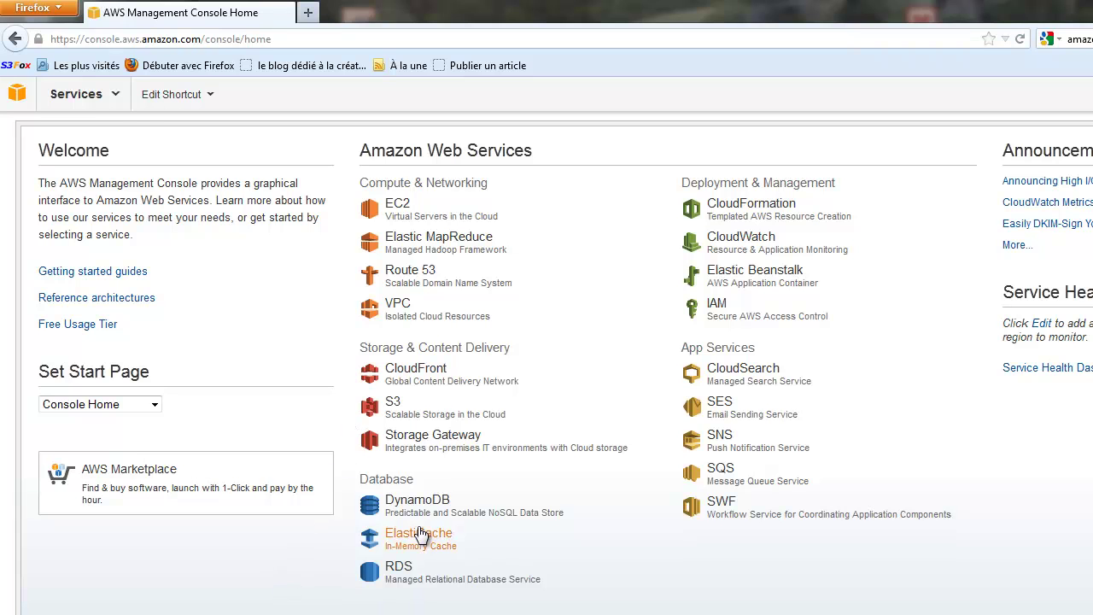
Open the S3 service and start a new bucket in the Create a Bucket dialog.
click(395, 407)
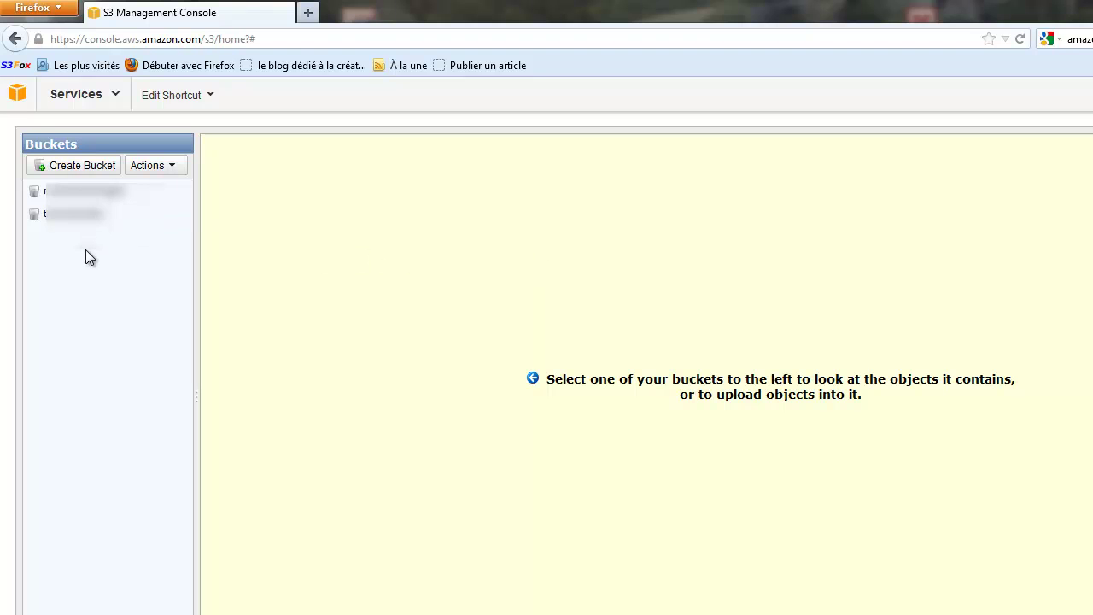
click(77, 167)
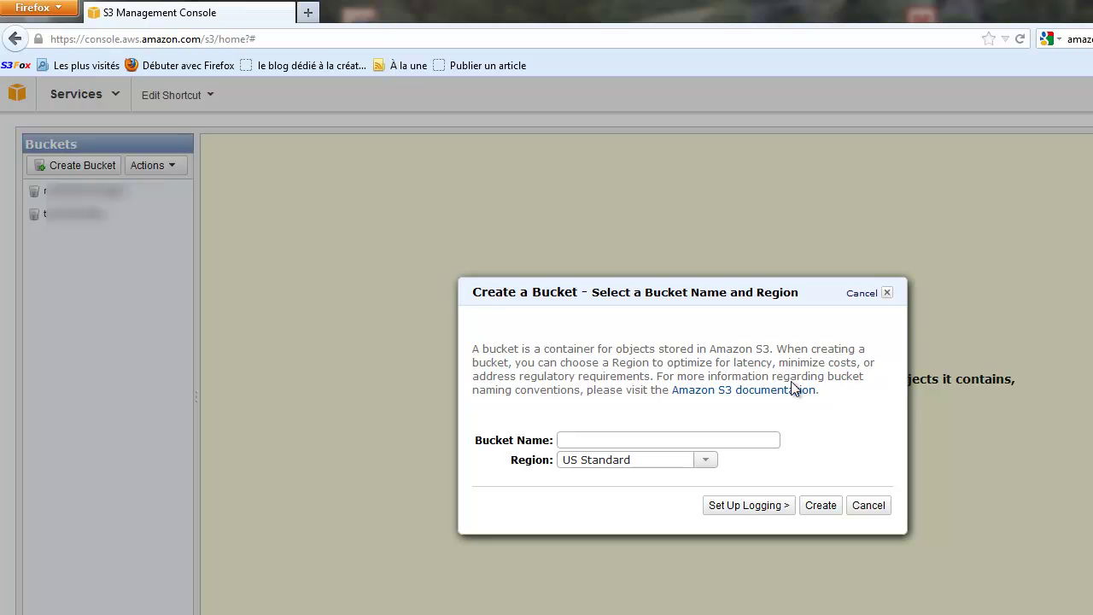
Create a bucket named peggy123 in the Ireland region.
click(566, 440)
text(peggy123)
click(708, 463)
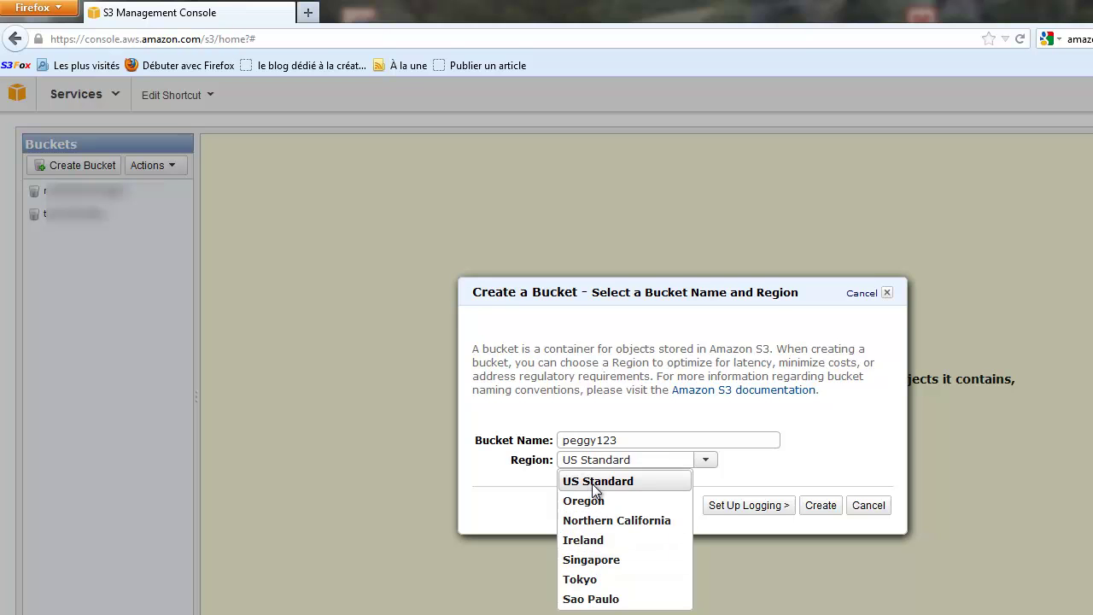
click(590, 542)
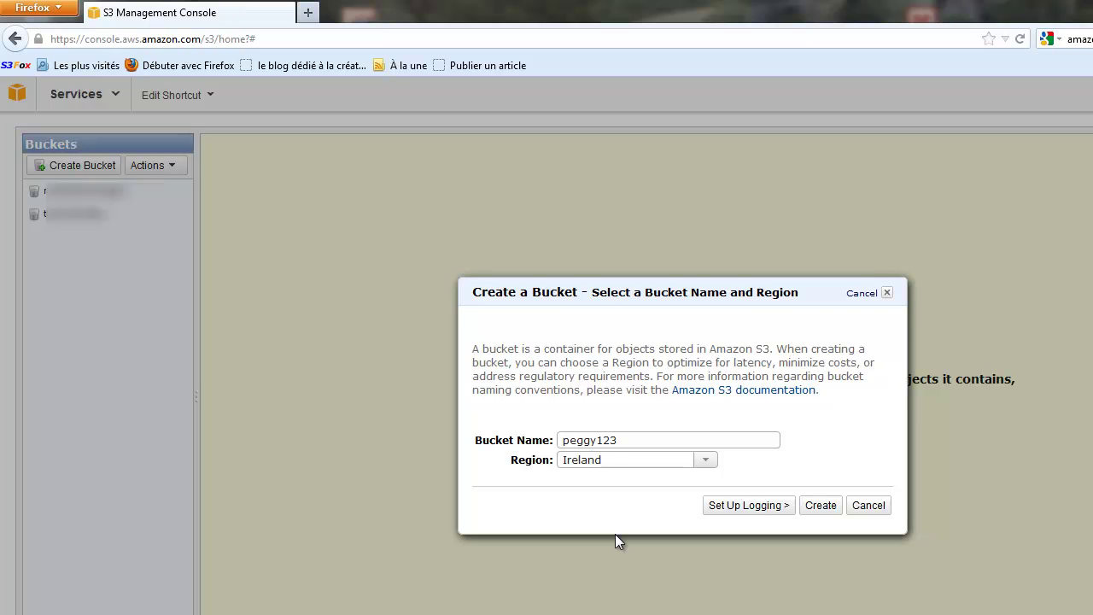
click(827, 506)
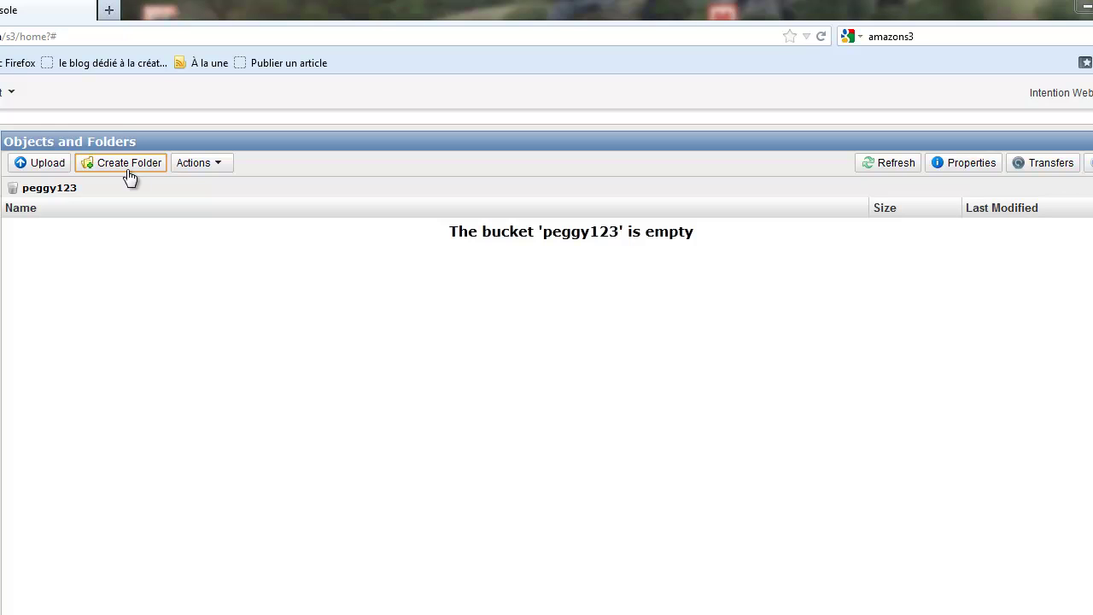
Look through the bucket's Actions and Upload options, then cancel without adding any files.
click(222, 171)
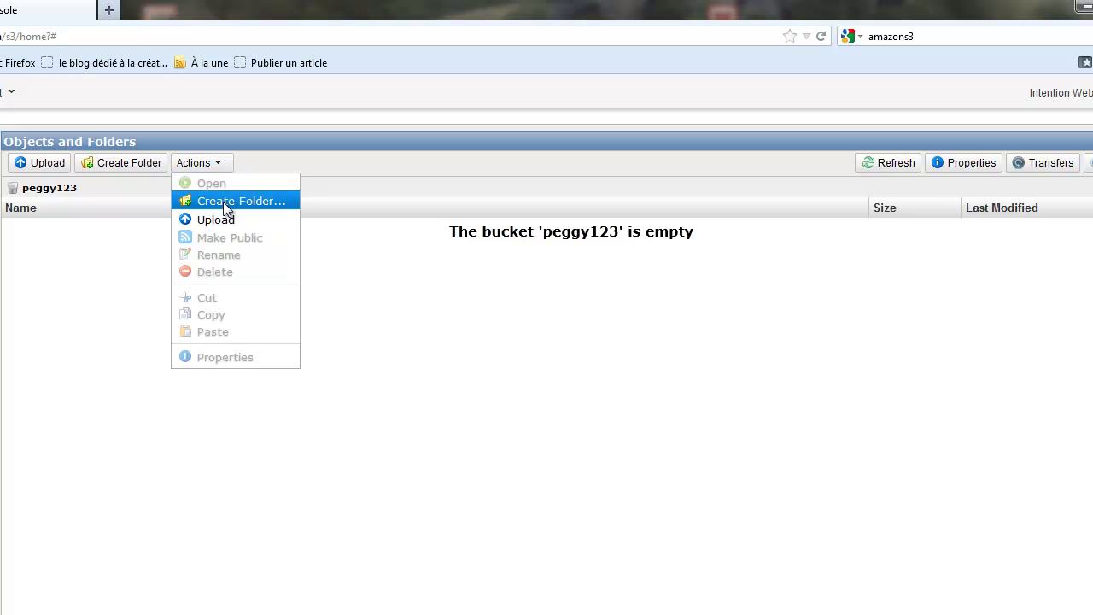
click(98, 350)
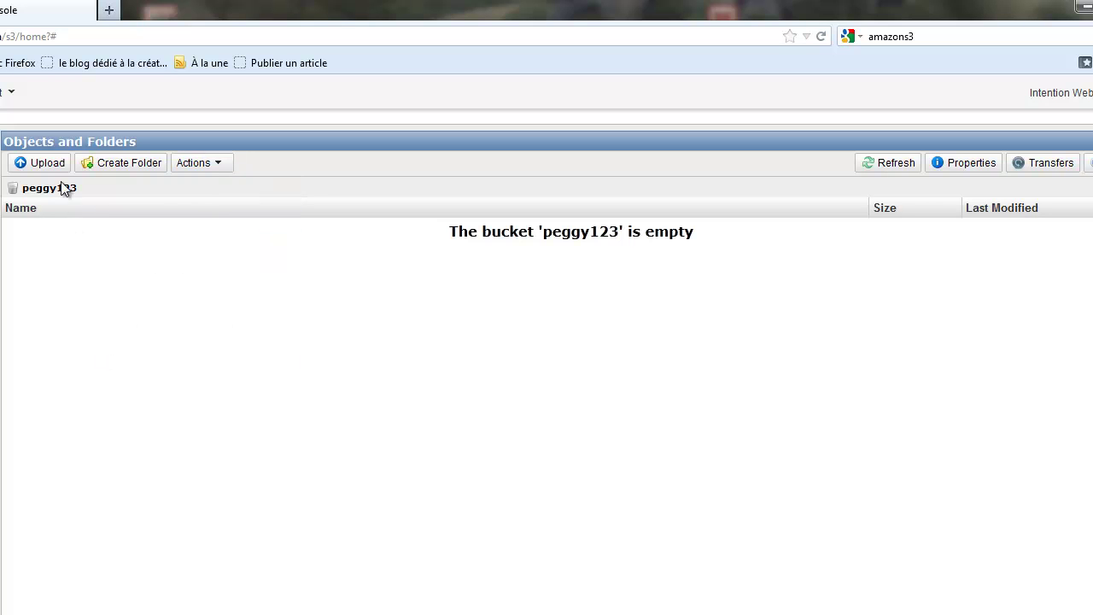
click(23, 165)
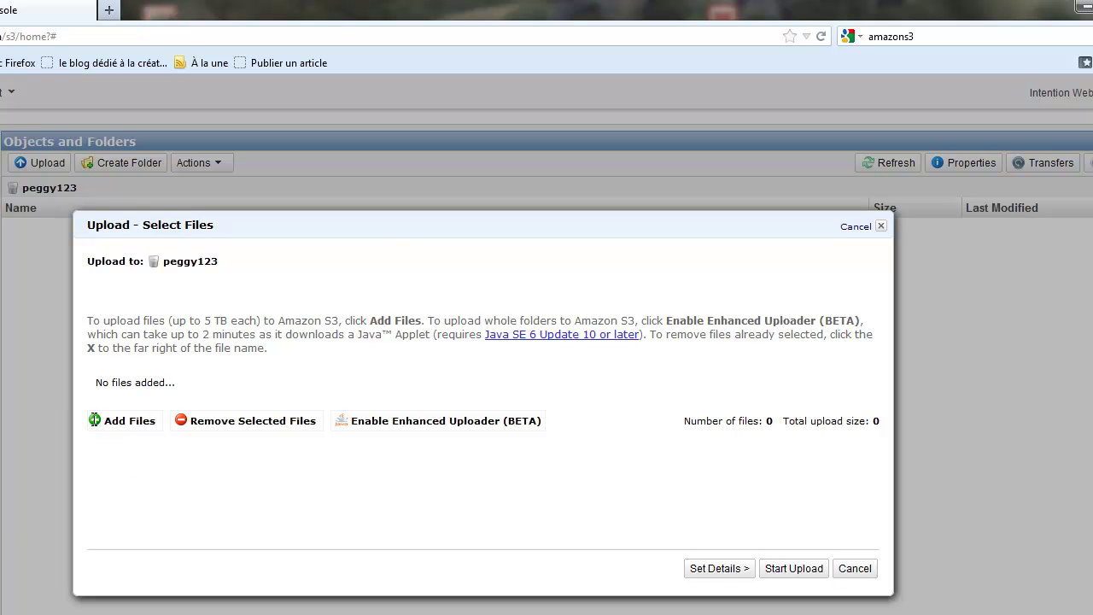
click(125, 419)
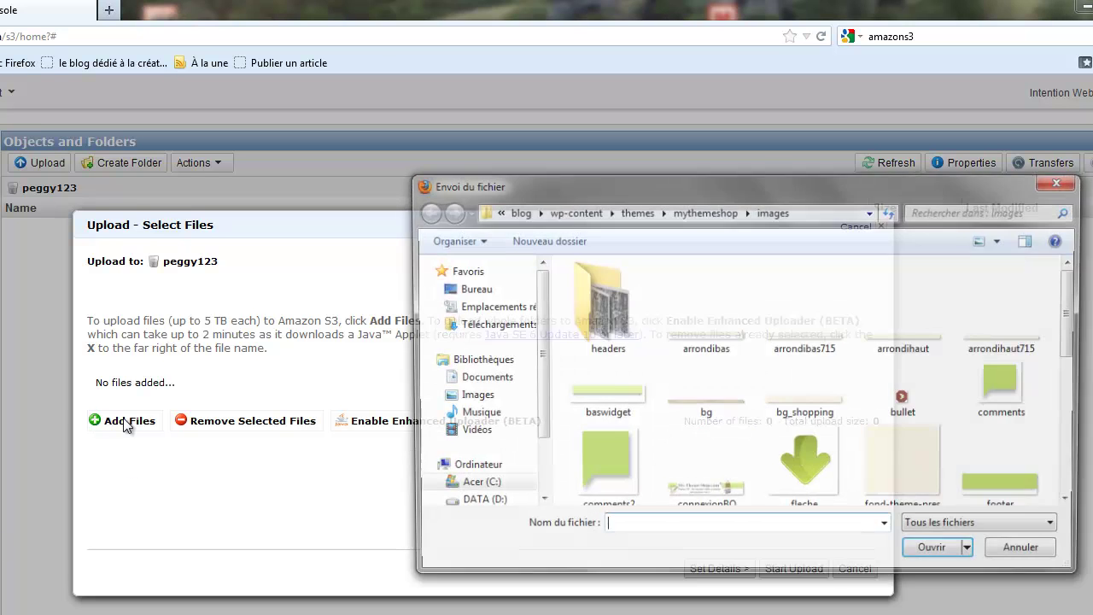
click(1059, 185)
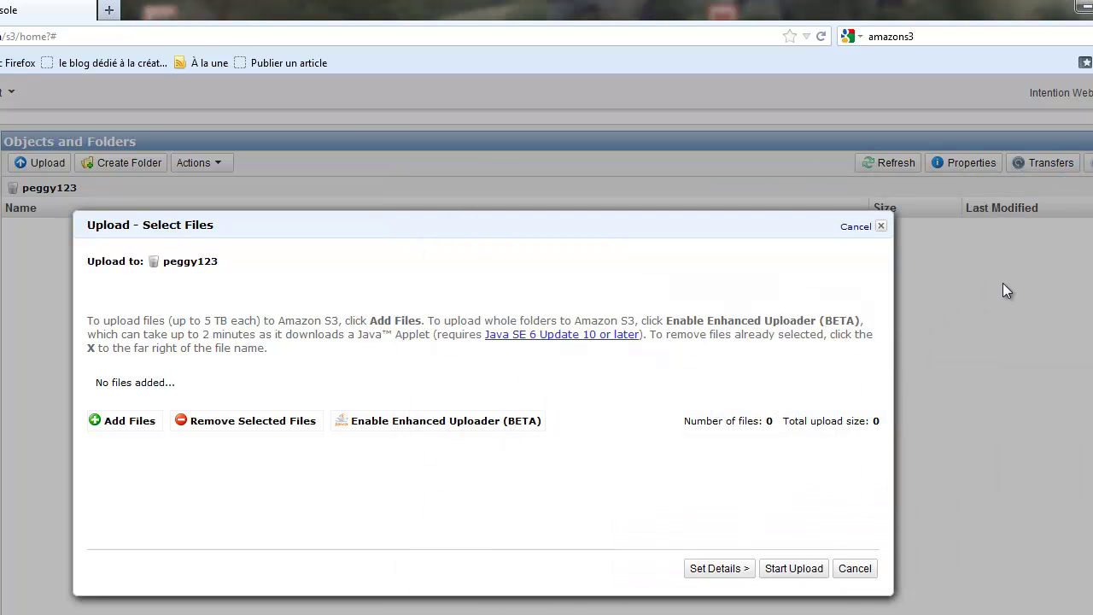
click(881, 228)
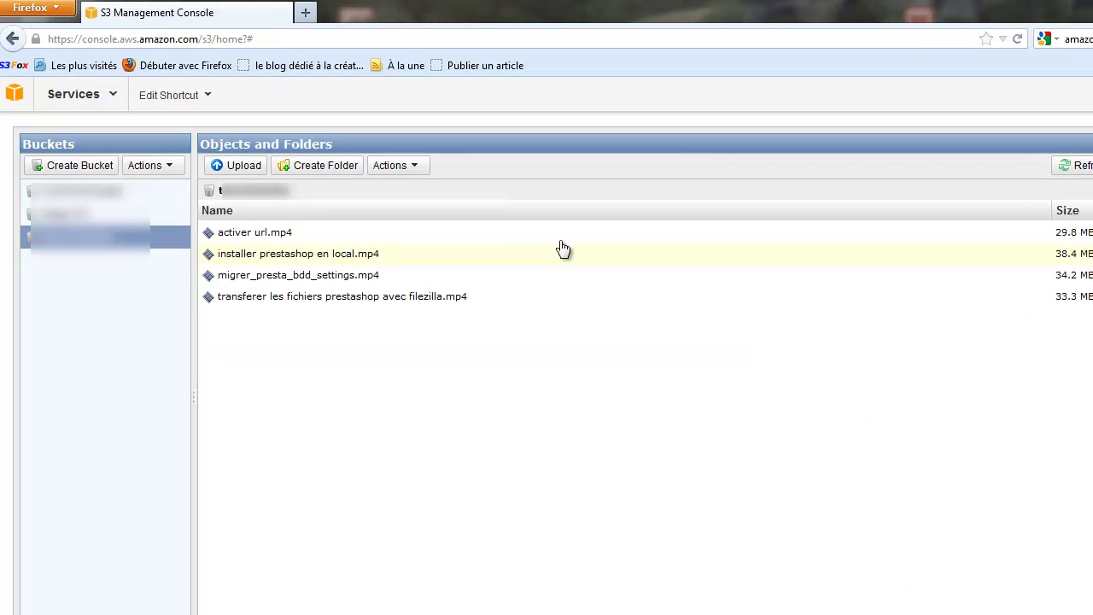
Check the properties of activer url.mp4 and make the video public.
click(238, 237)
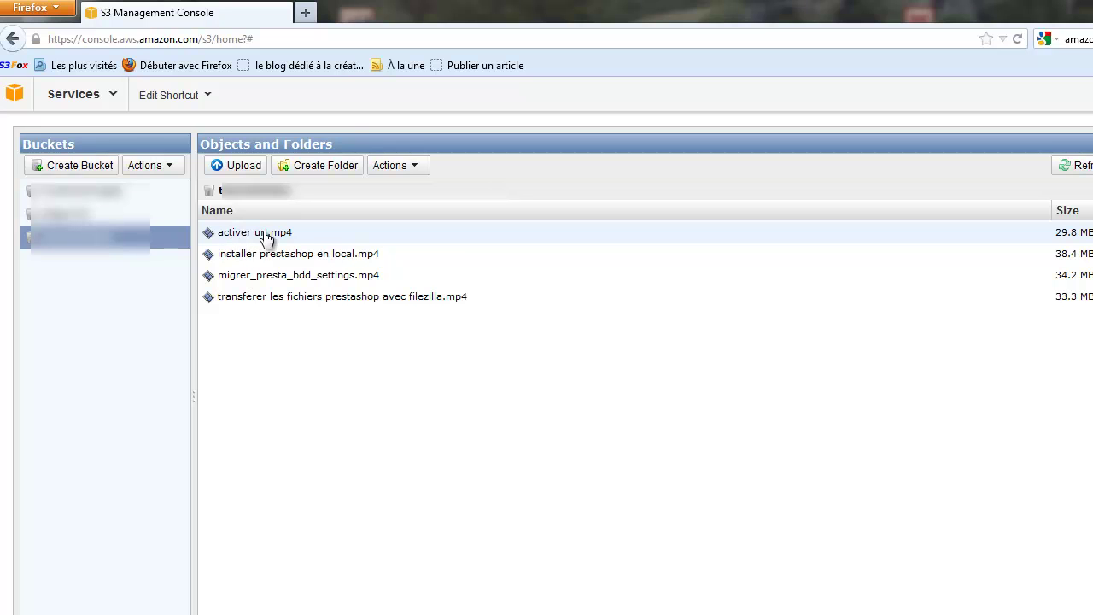
right_click(264, 234)
click(290, 393)
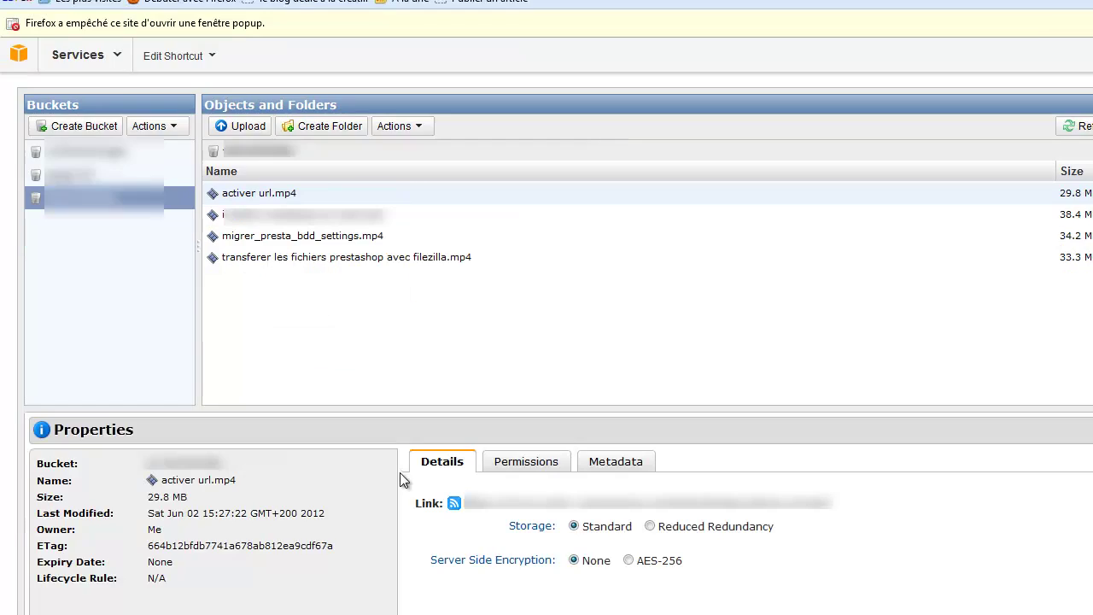
right_click(332, 260)
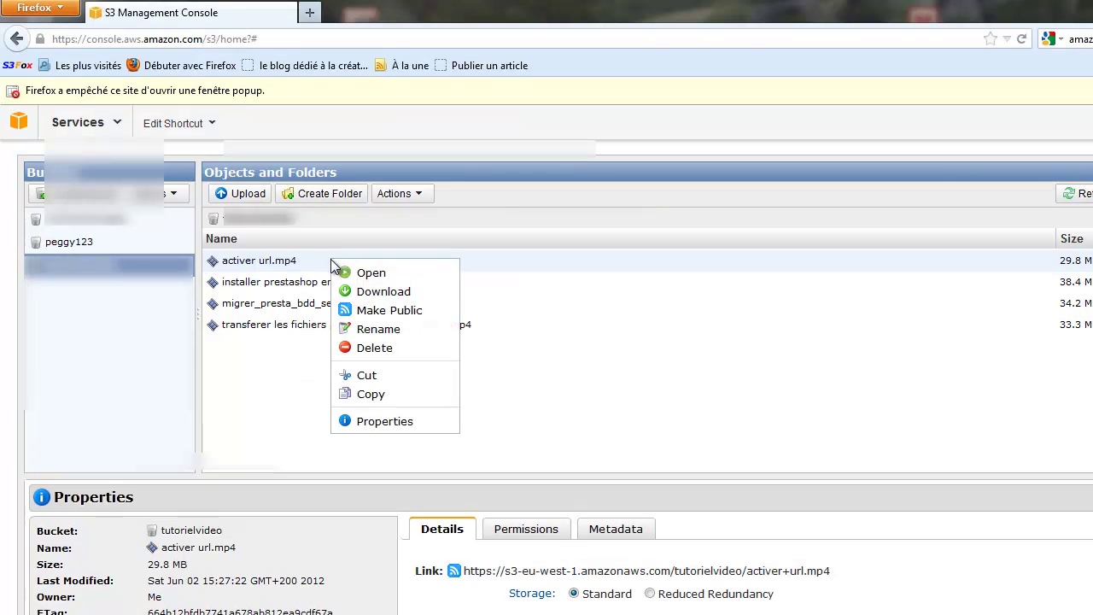
click(362, 312)
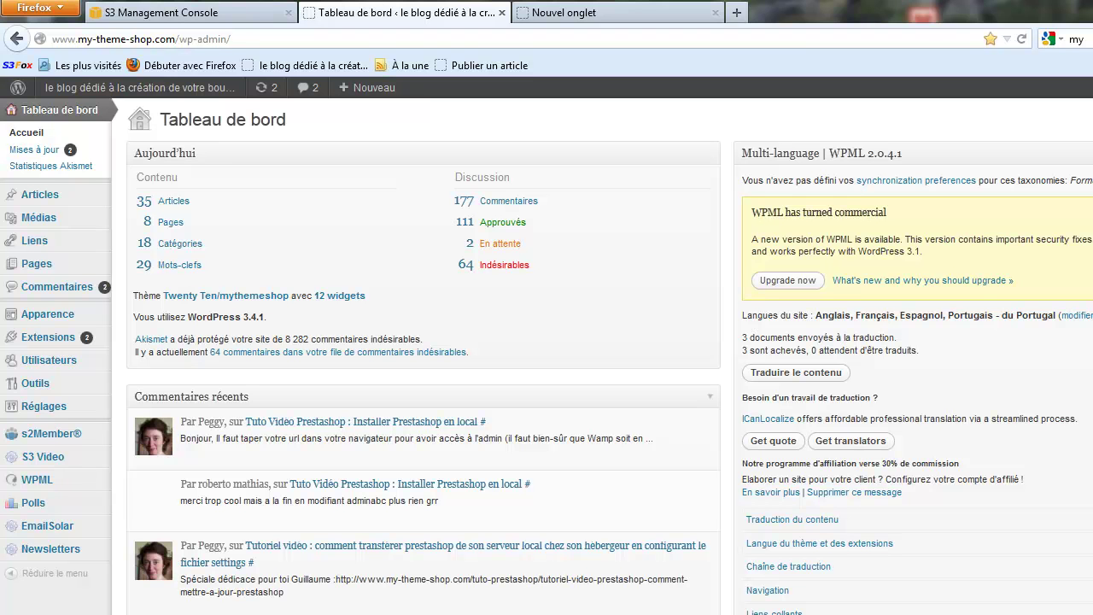
View the installed plugins with S3 Video Plugin active, then go to the add-plugins page.
click(56, 340)
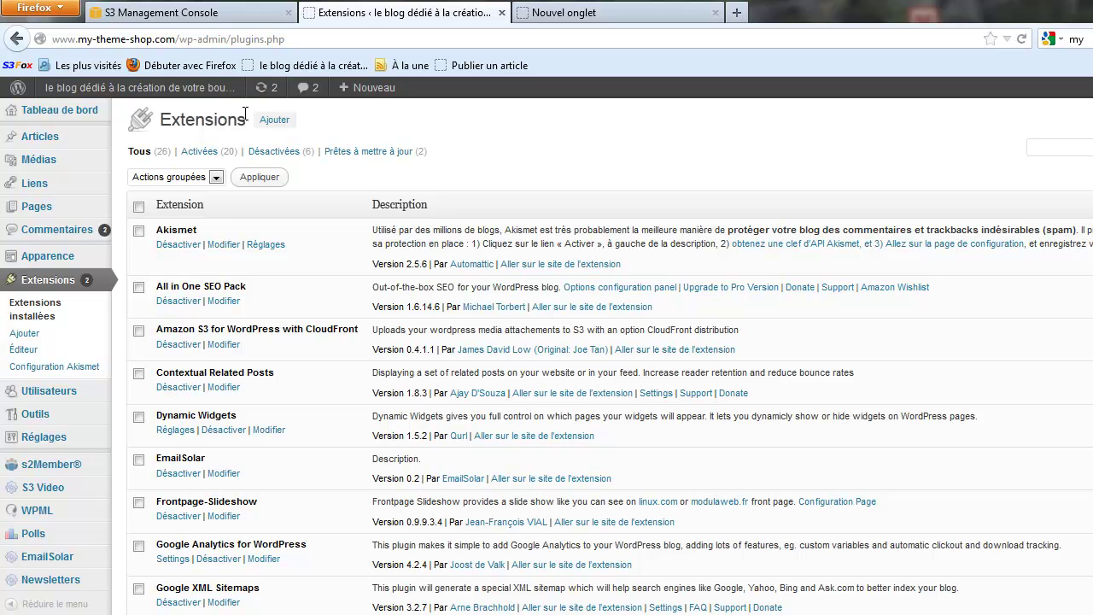
click(277, 120)
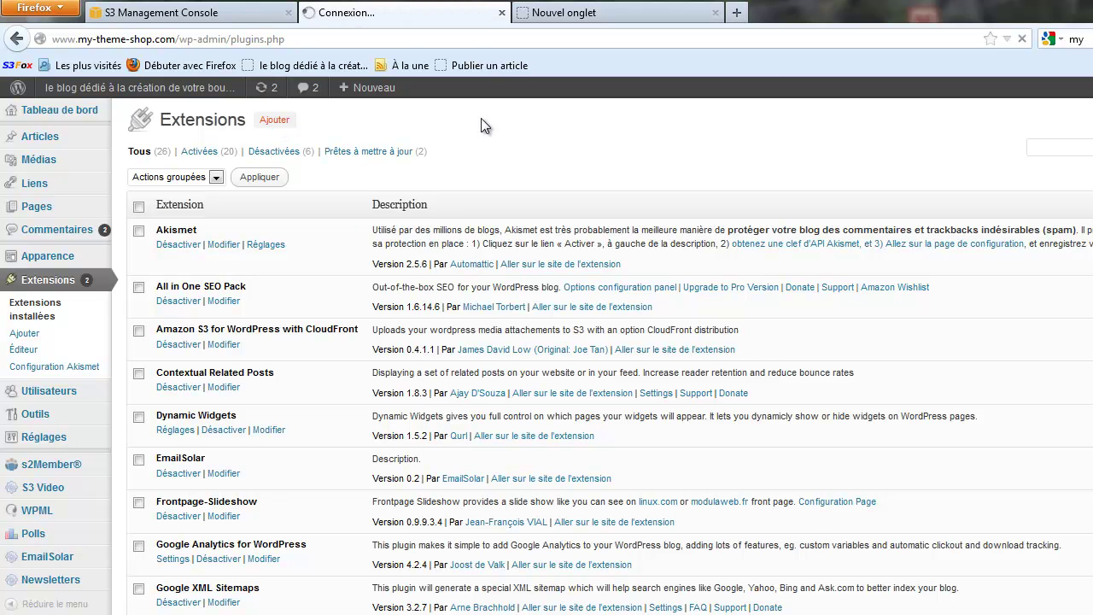
scroll(538, 152, down, 5)
scroll(537, 144, down, 3)
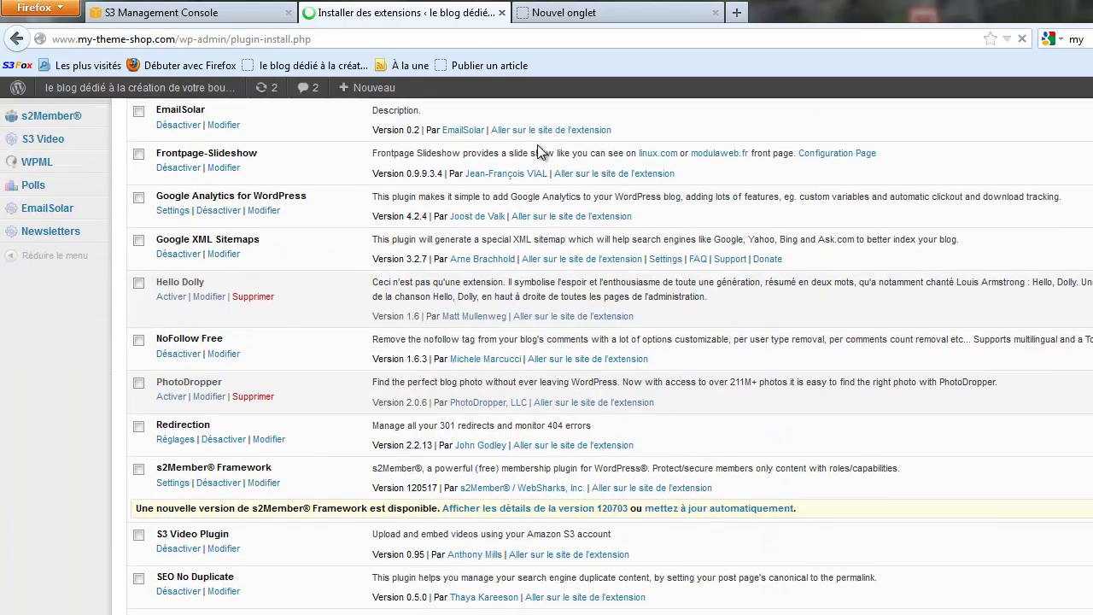
Search the plugin directory for 's3 video plugin' to find version 0.95 already installed.
click(172, 242)
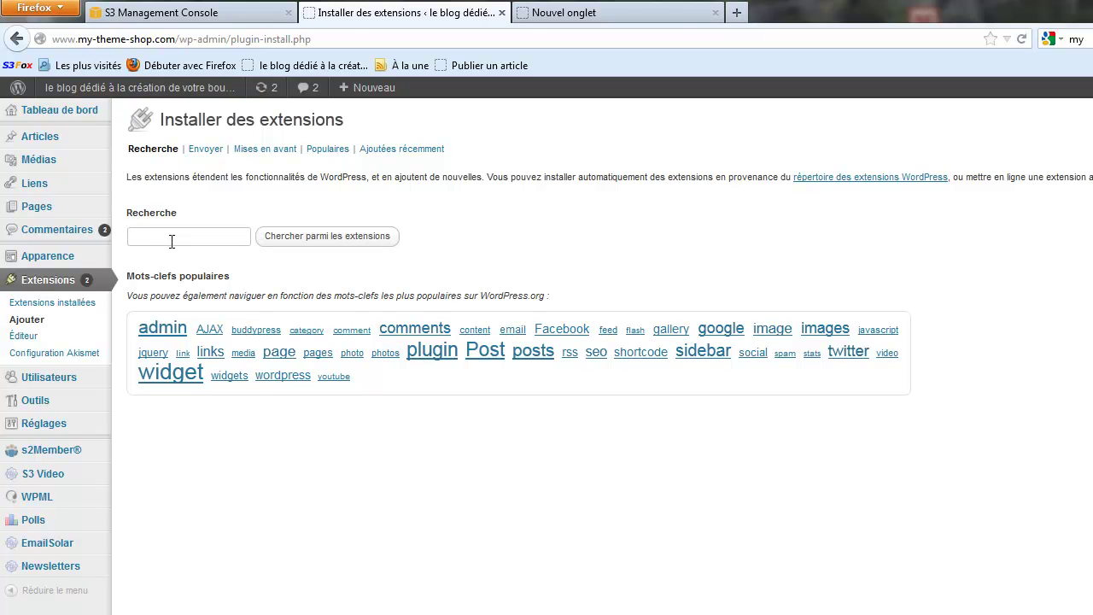
text(s3 video plugin)
key(Return)
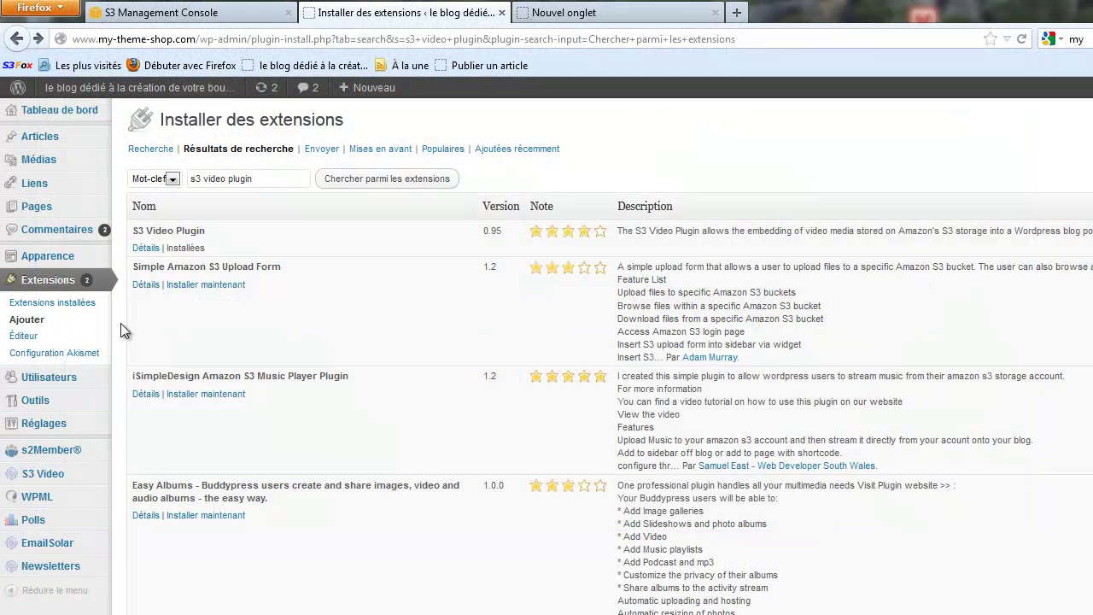
Check the S3 Video plugin settings, then return to the bucket's four MP4 videos in S3.
mouse_move(20, 477)
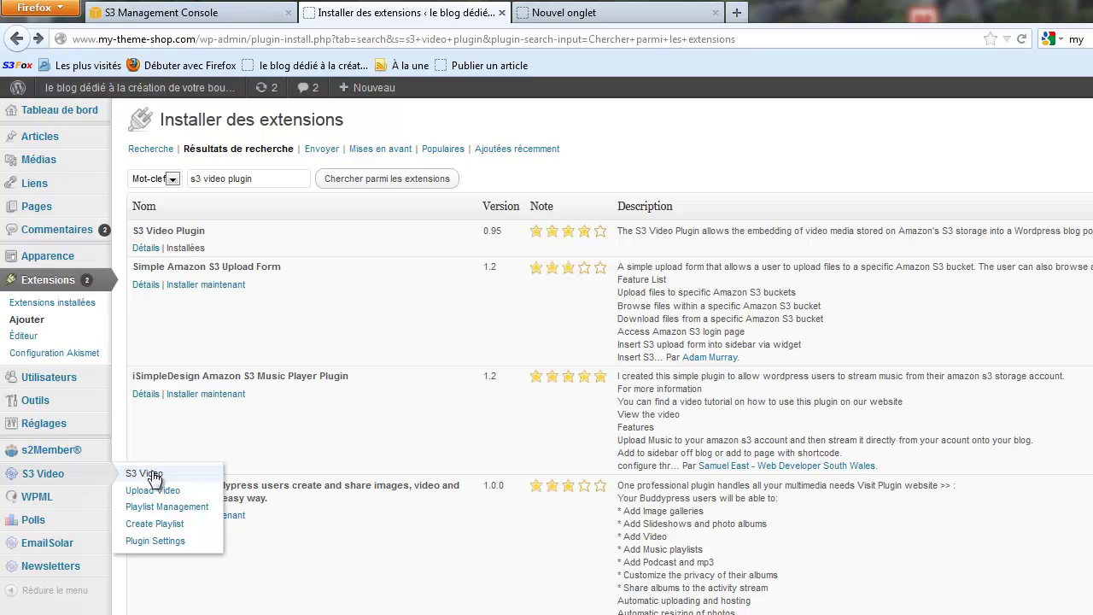
click(161, 543)
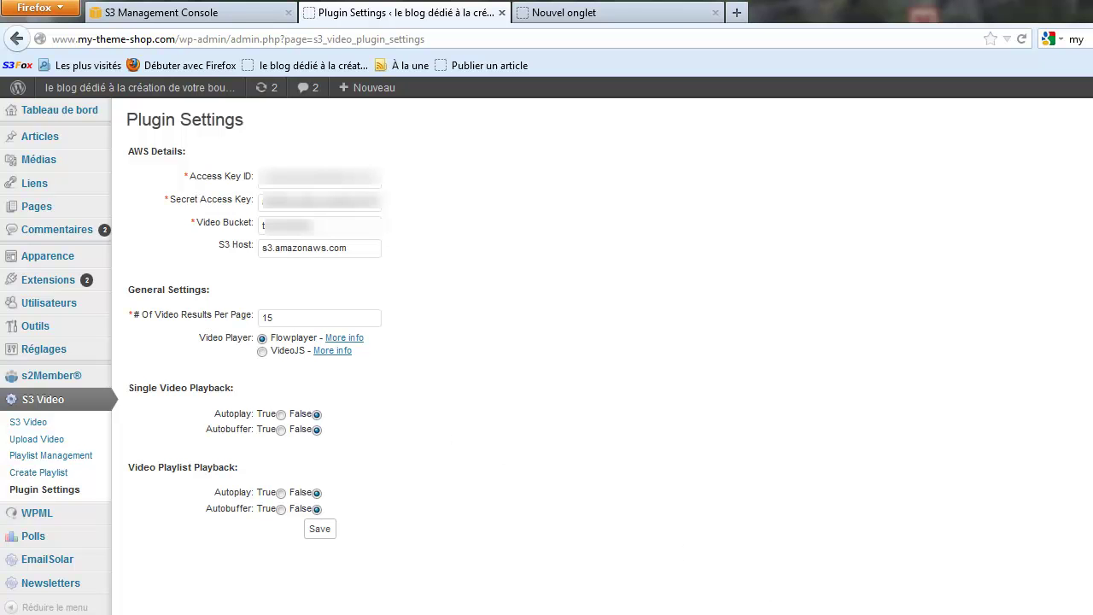
click(247, 12)
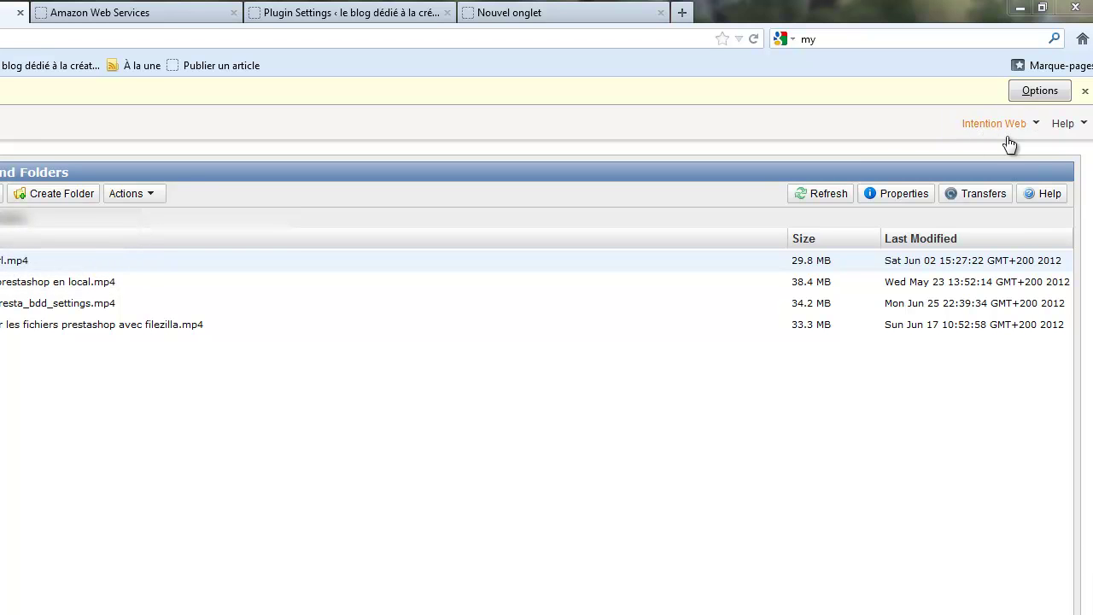
Go from the Account Activity page to the AWS Security Credentials page.
click(1036, 129)
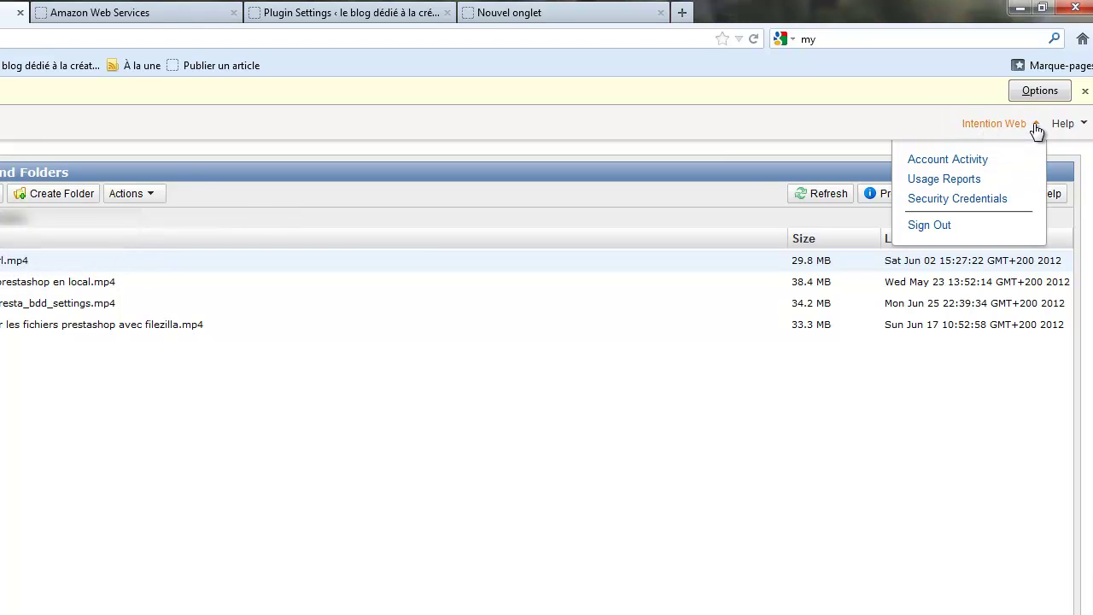
click(964, 162)
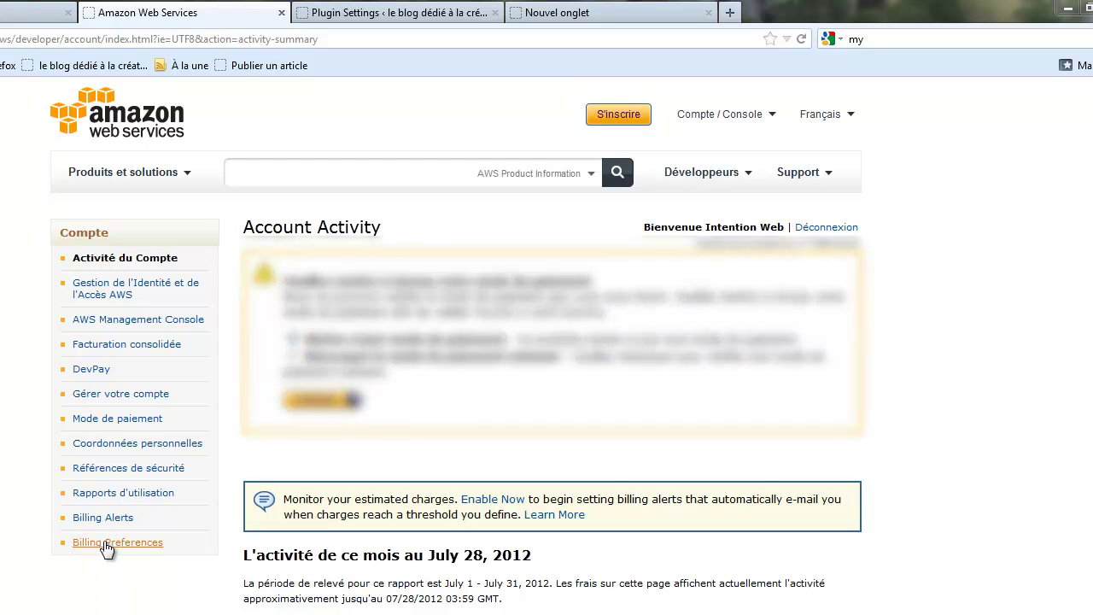
click(117, 479)
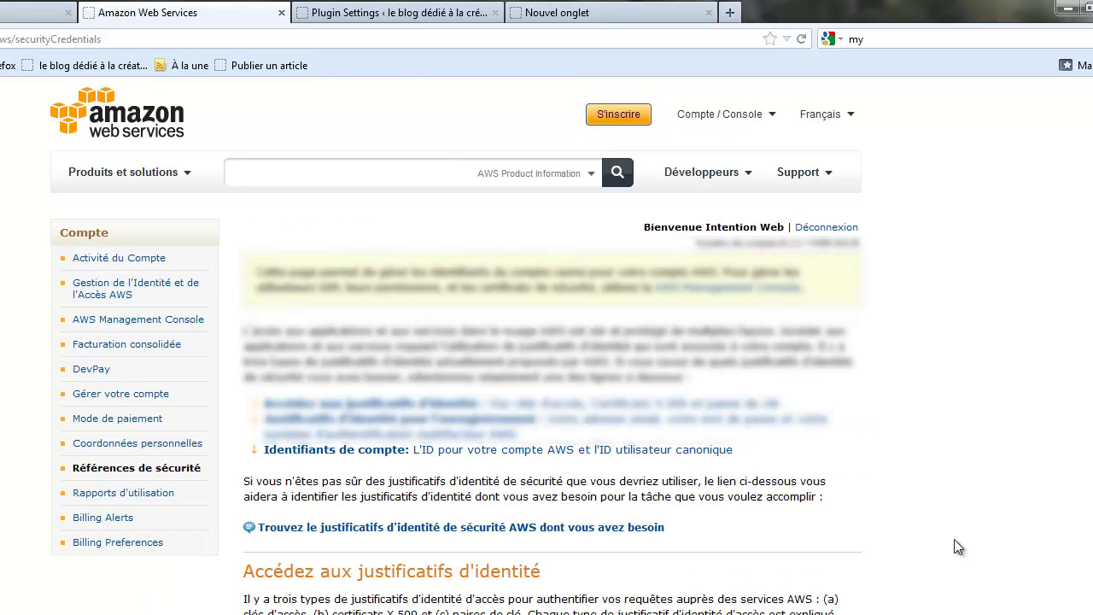
Select the access key ID on the AWS credentials page and compare it with the plugin's Access Key ID field.
scroll(825, 602, down, 5)
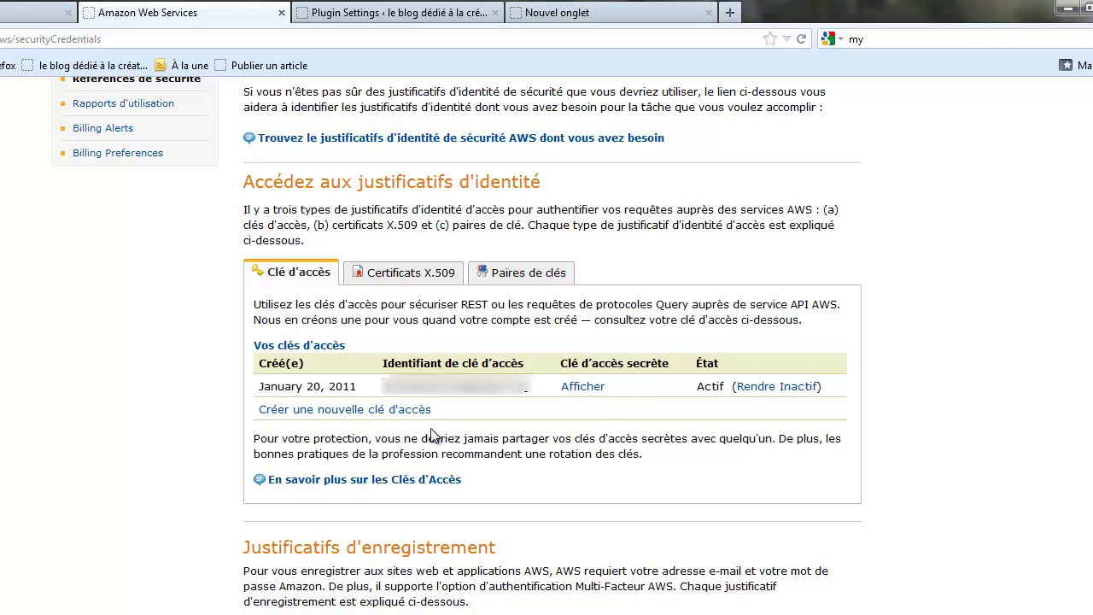
drag(382, 387, 550, 386)
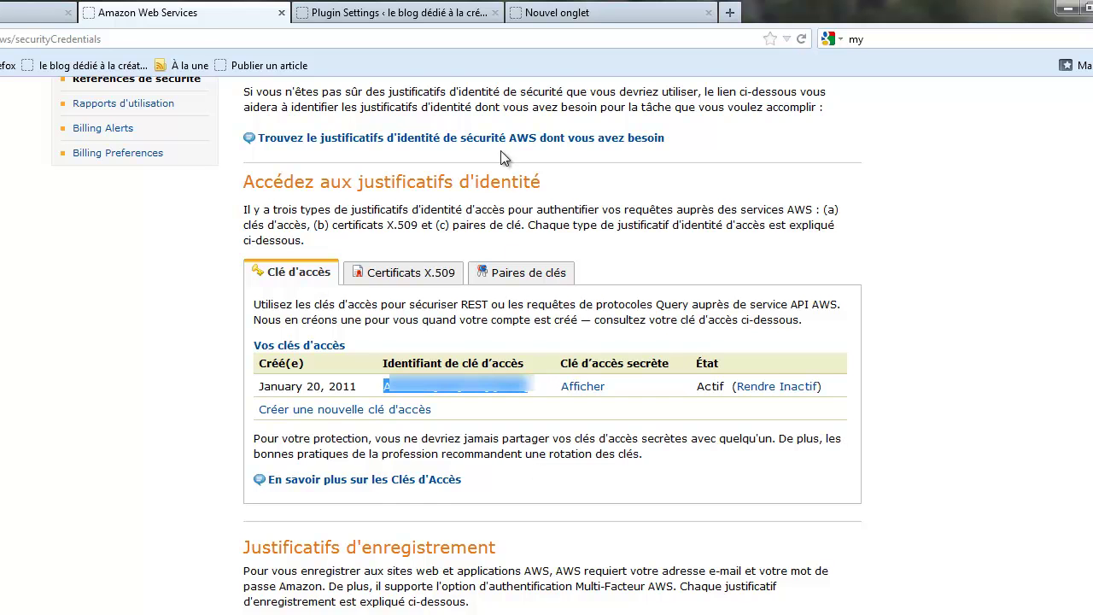
click(389, 12)
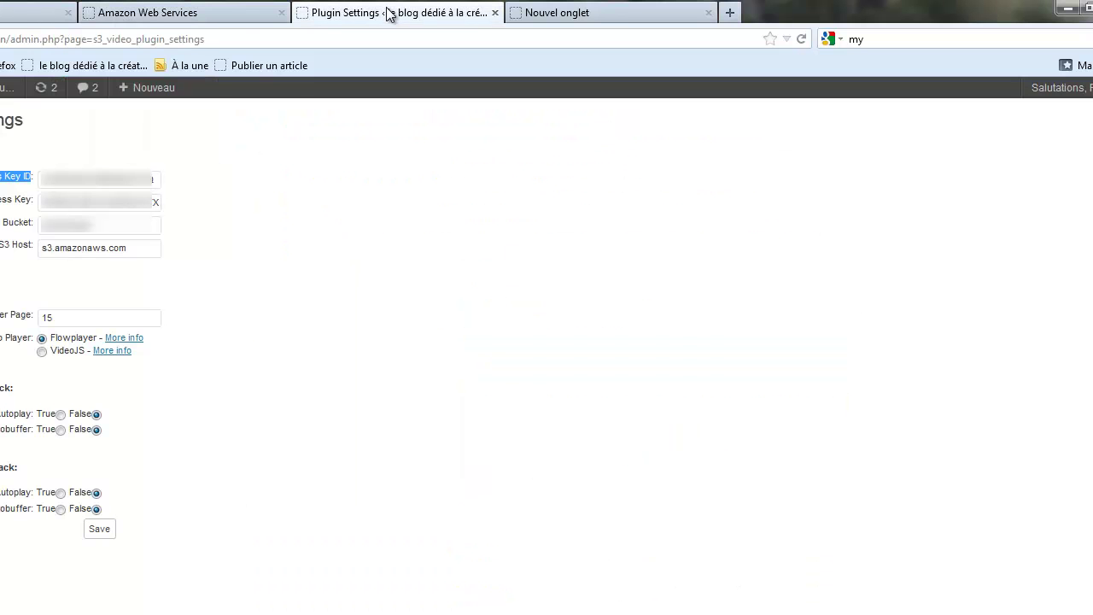
click(47, 178)
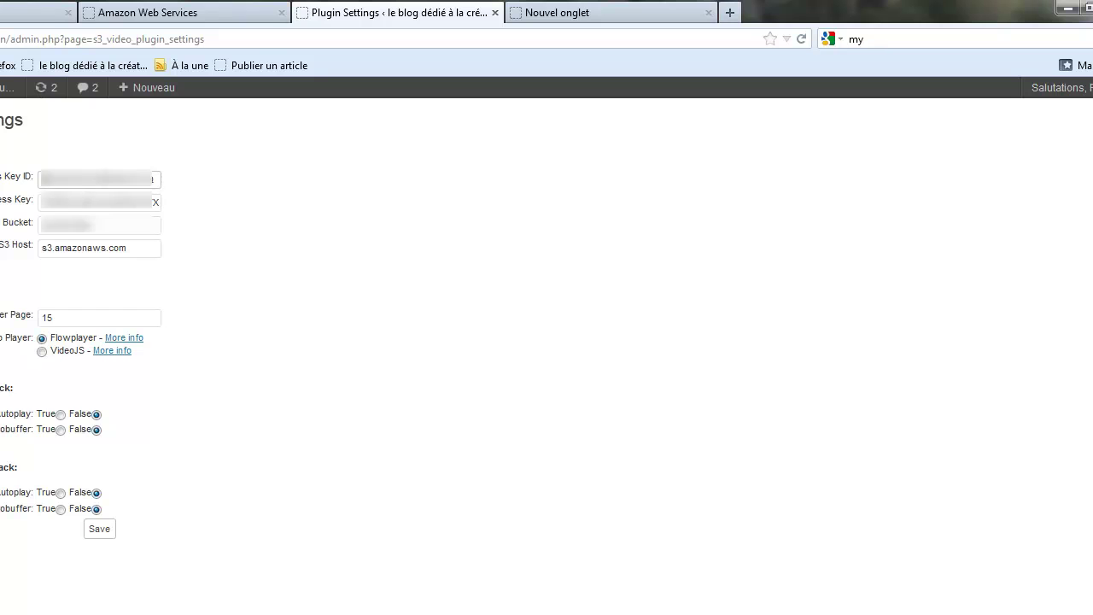
drag(47, 178, 167, 178)
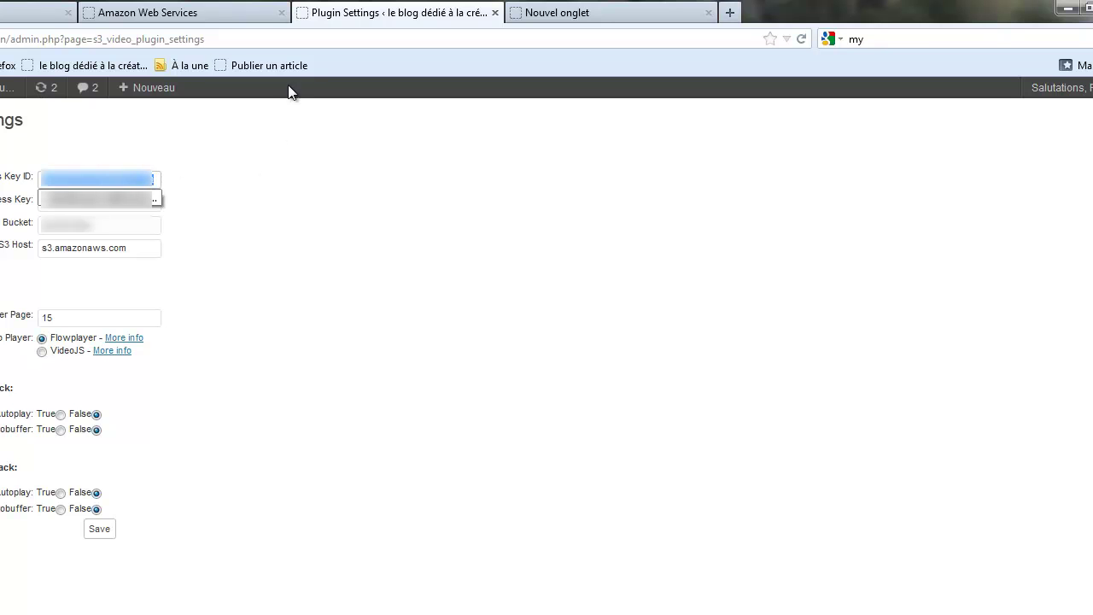
Reveal and select the secret access key in AWS, then return to the S3 Video plugin settings.
click(145, 12)
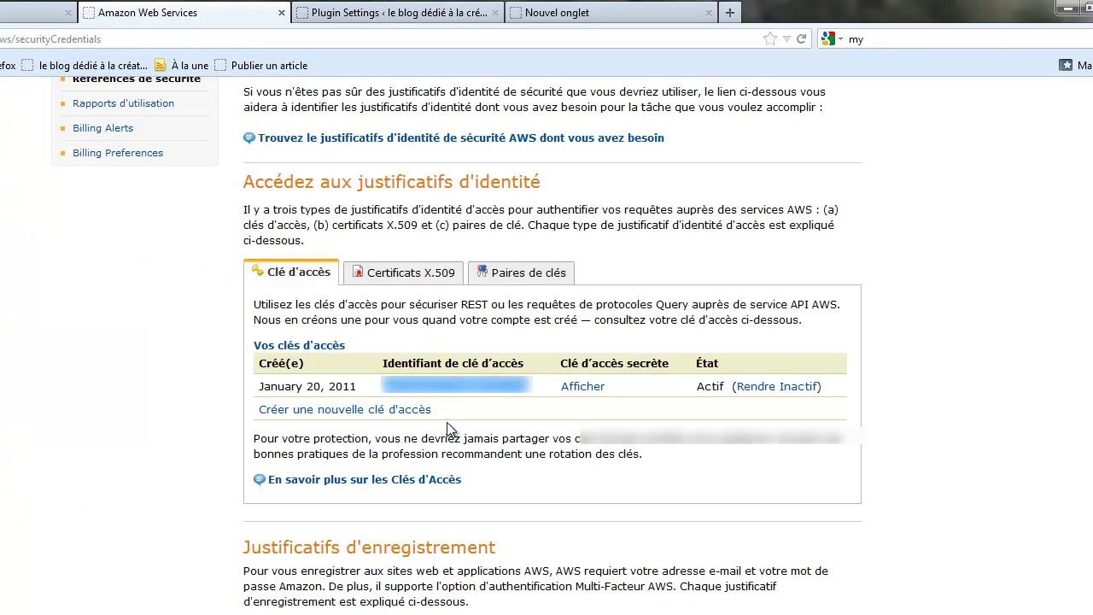
click(592, 388)
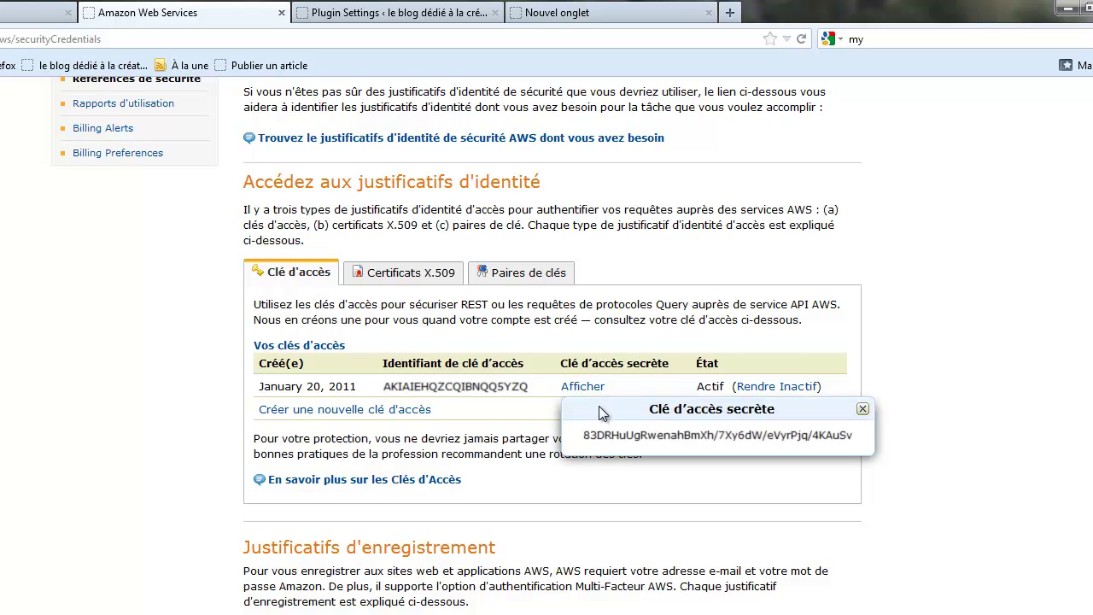
drag(583, 436, 873, 433)
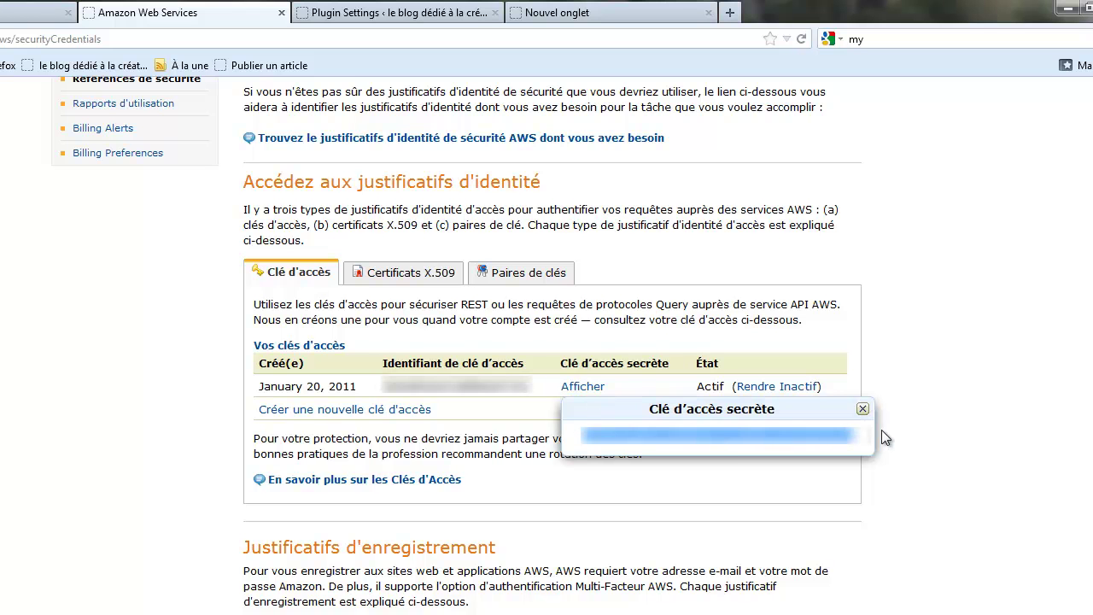
click(17, 17)
click(346, 13)
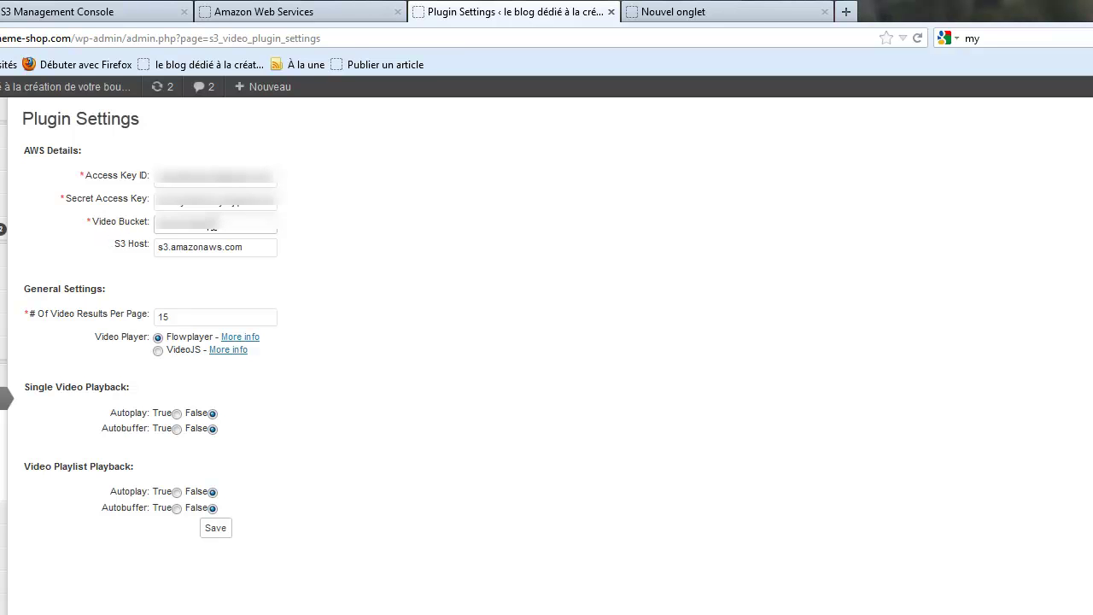
double_click(211, 226)
click(422, 247)
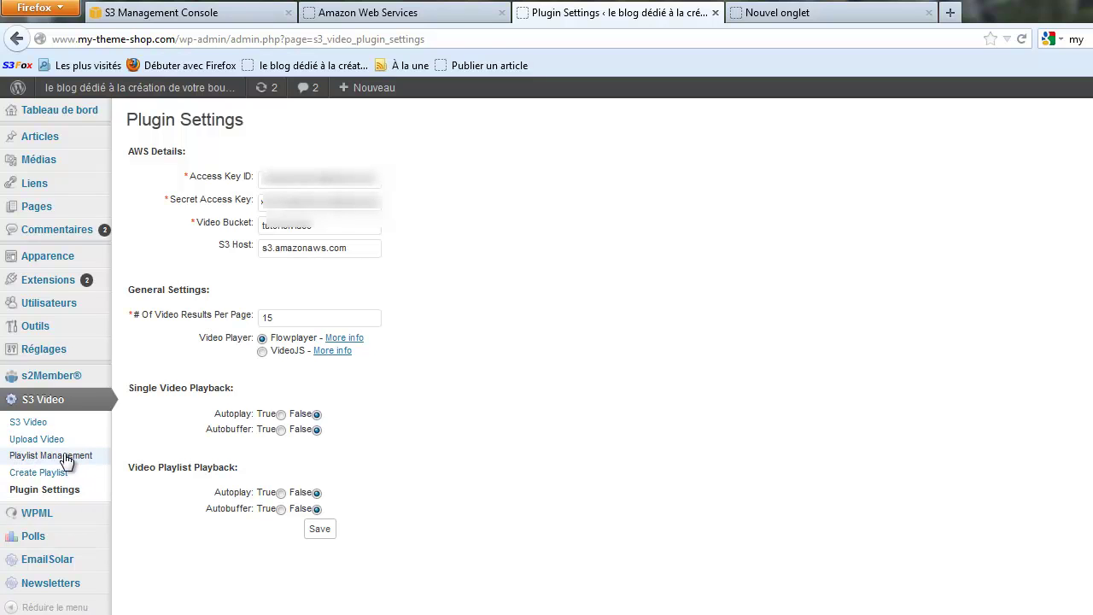
Go through Upload Video to the S3 Video list showing the bucket's four existing MP4 files.
click(41, 440)
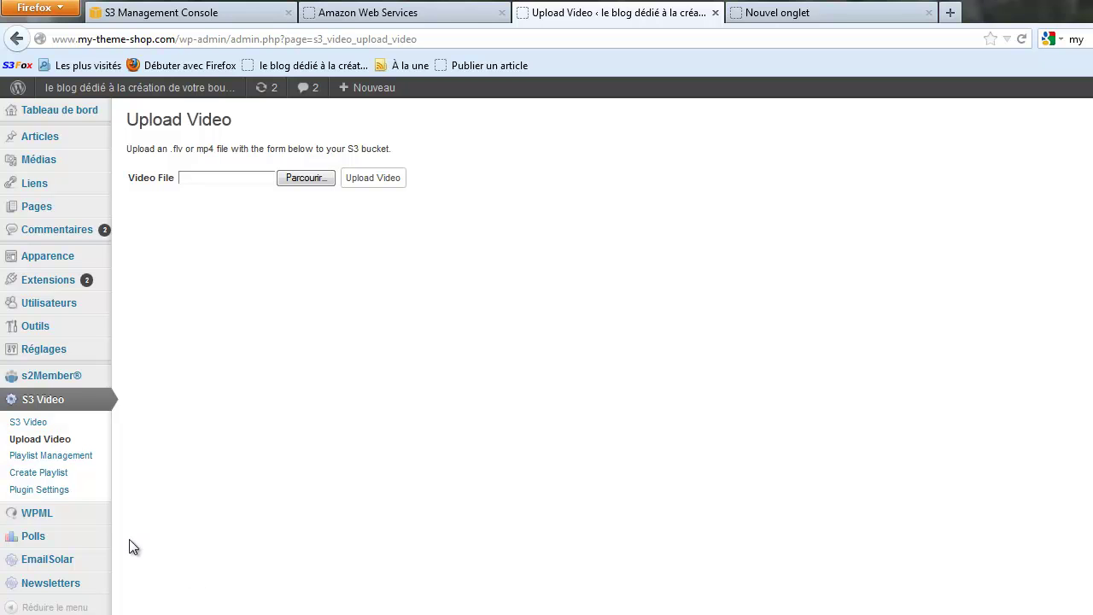
click(40, 424)
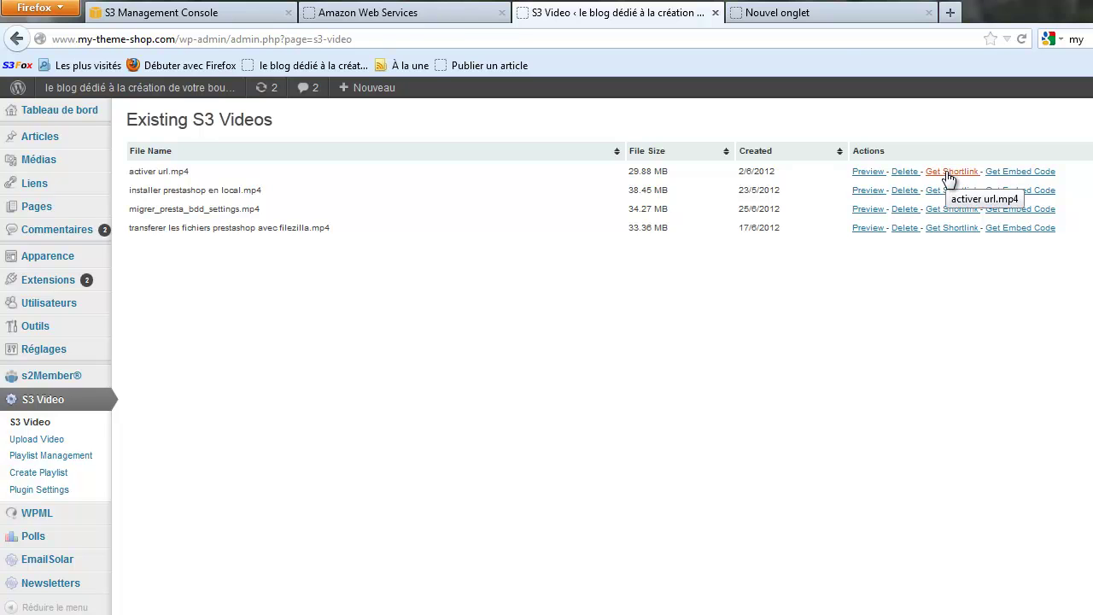
click(948, 173)
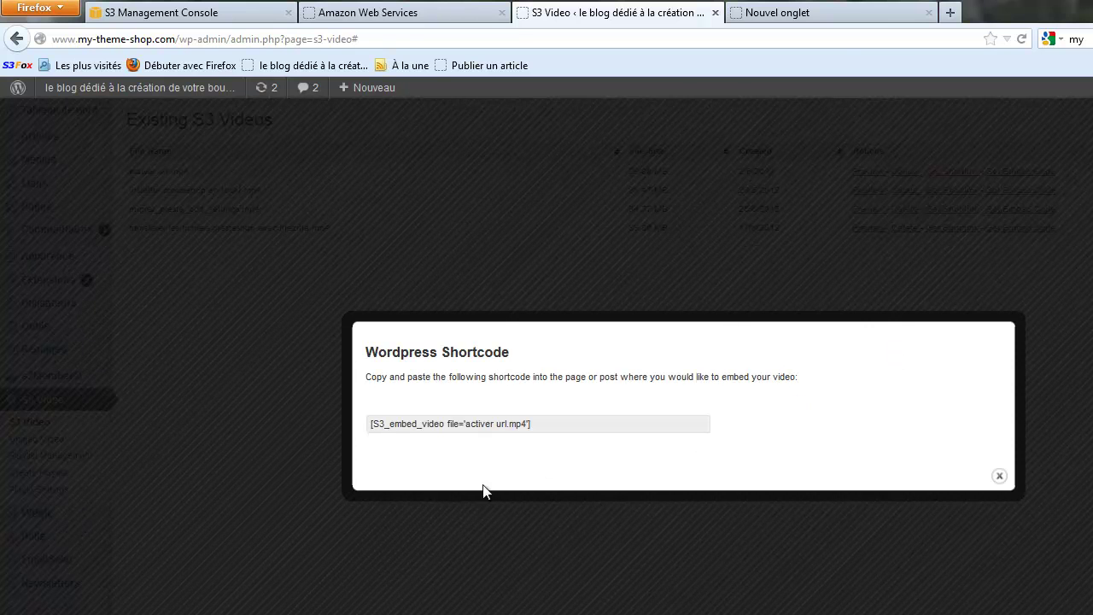
drag(559, 419, 294, 421)
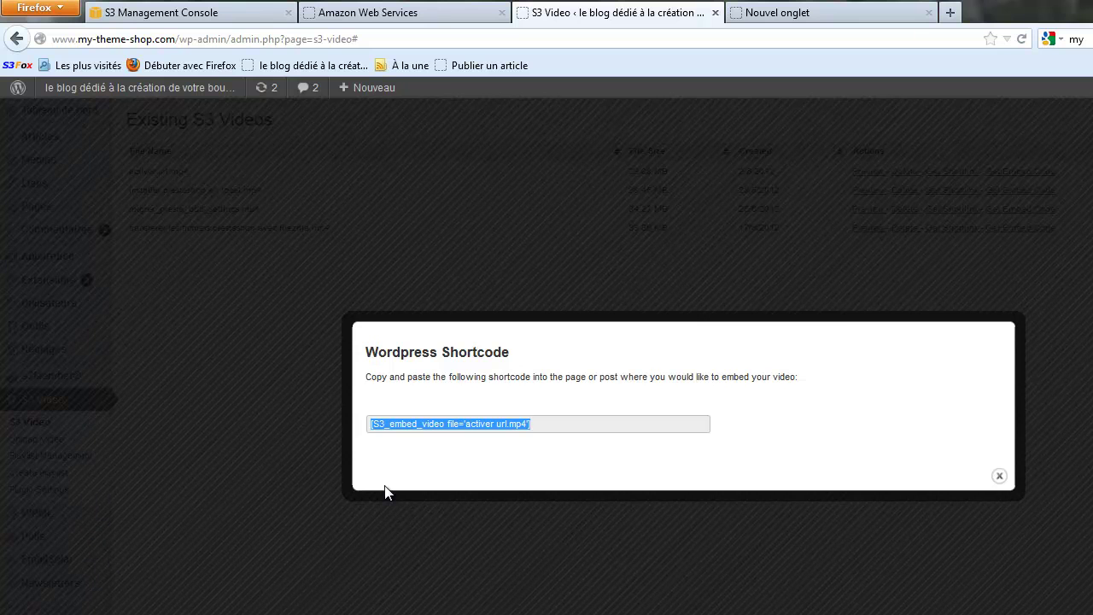
click(999, 476)
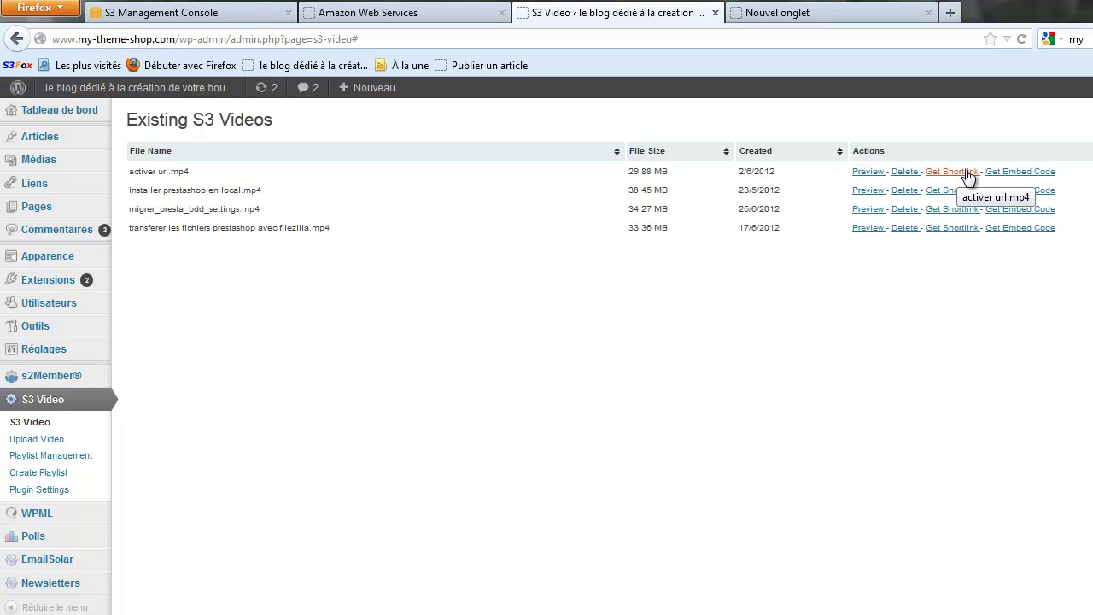
click(1011, 177)
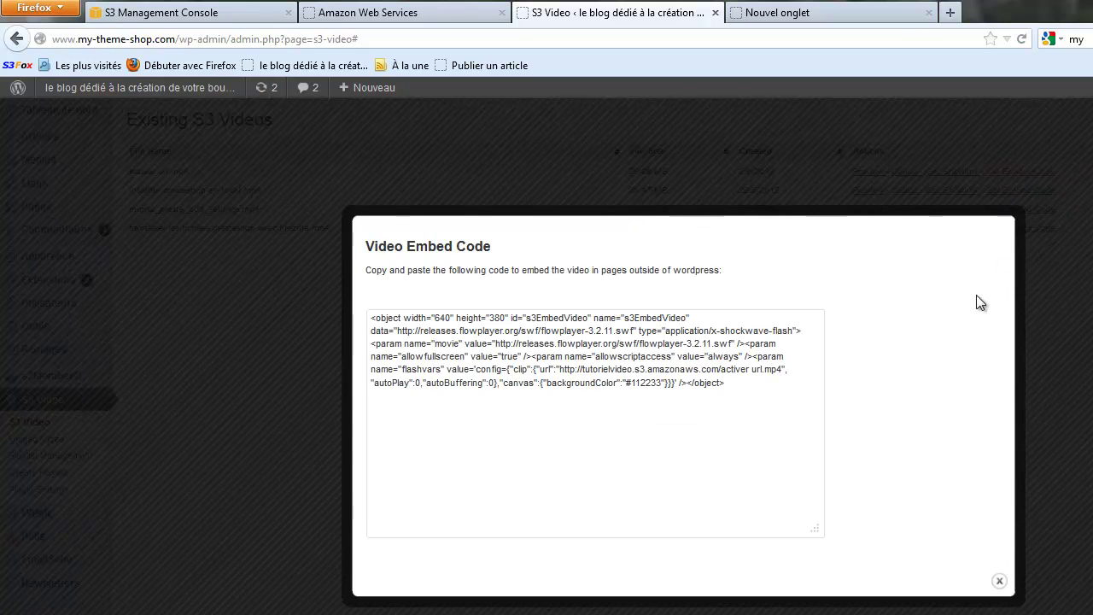
drag(371, 317, 766, 402)
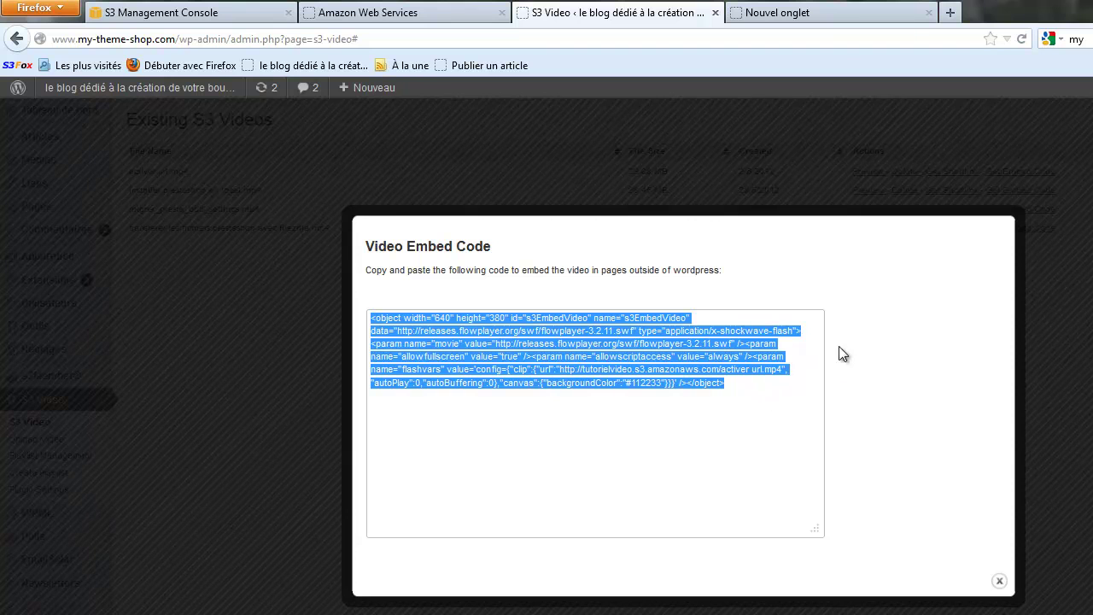
click(999, 582)
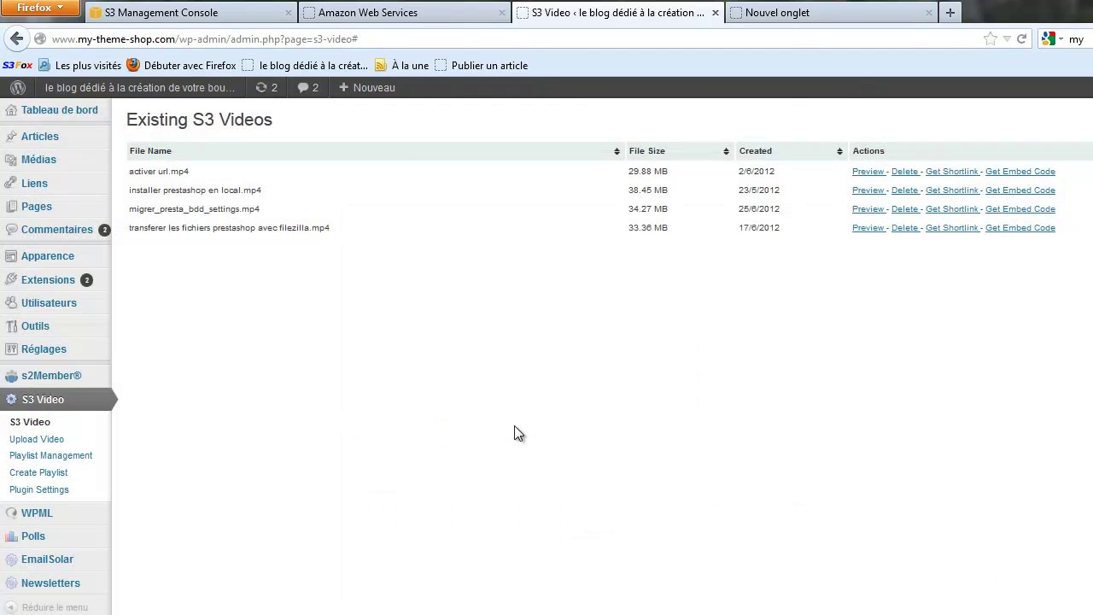
click(947, 171)
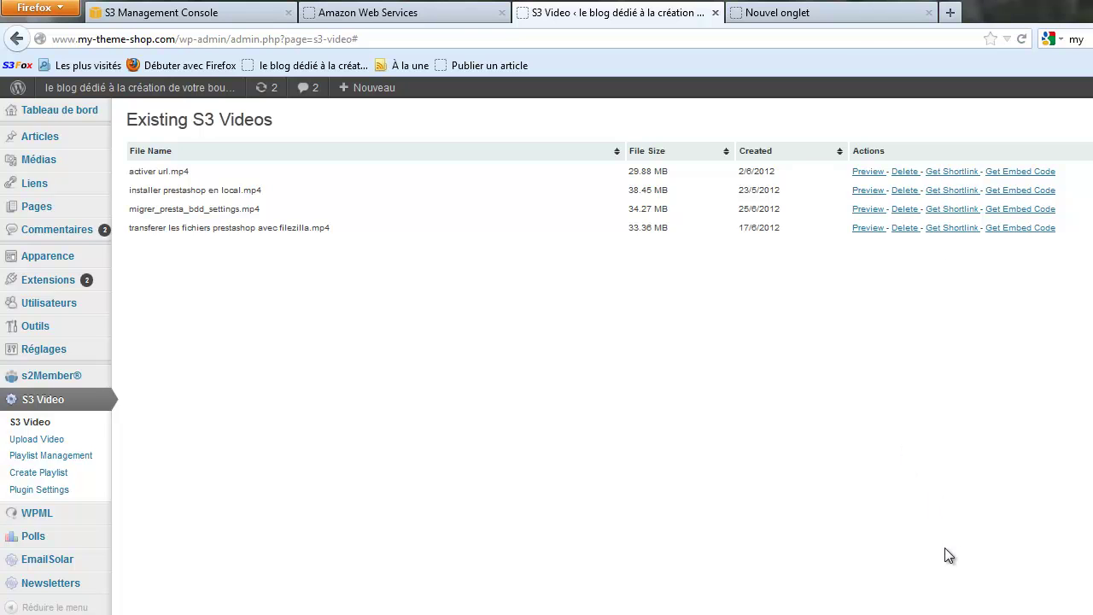